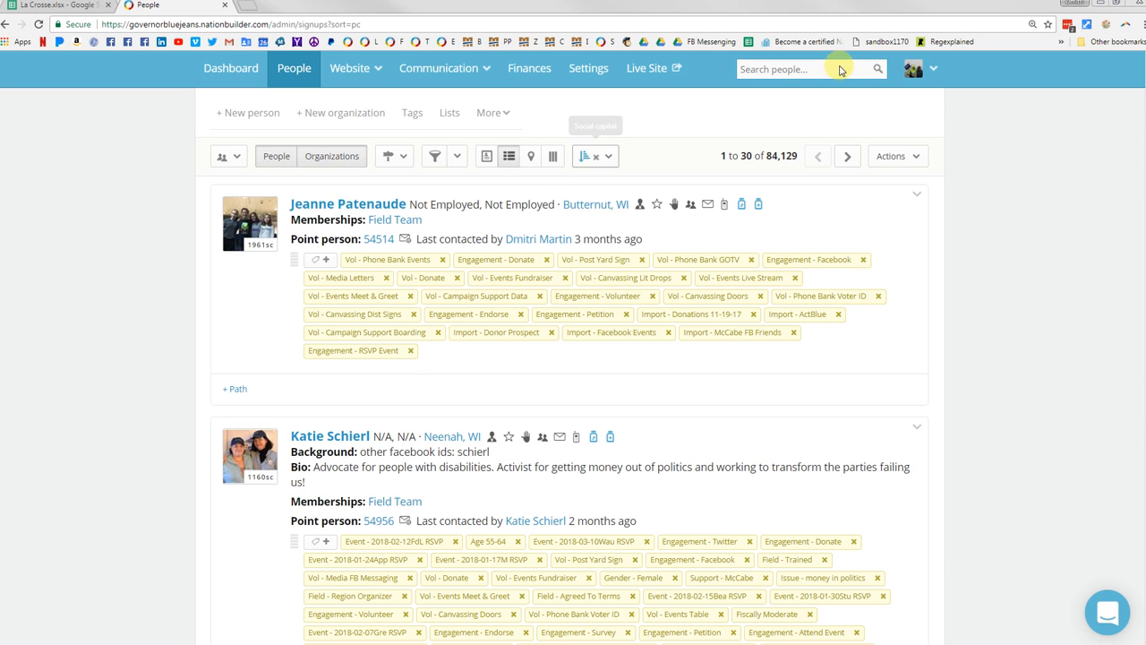
Step: Search the people database for the duplicated contact by first and last name
{"action": "left_click", "coordinate": [810, 68]}
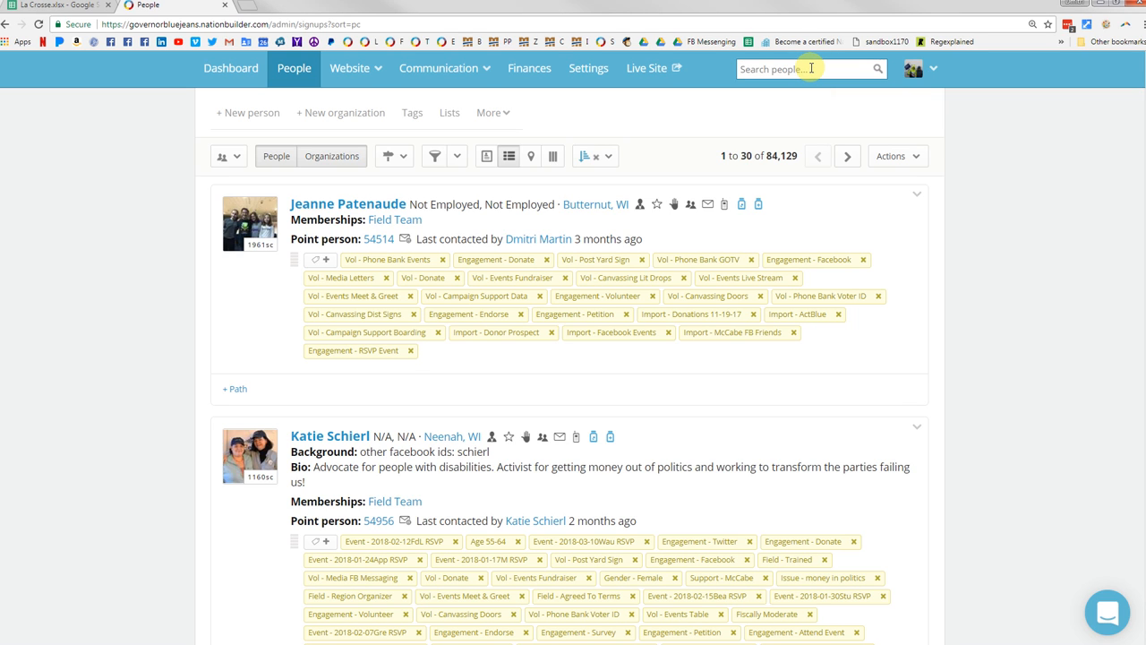
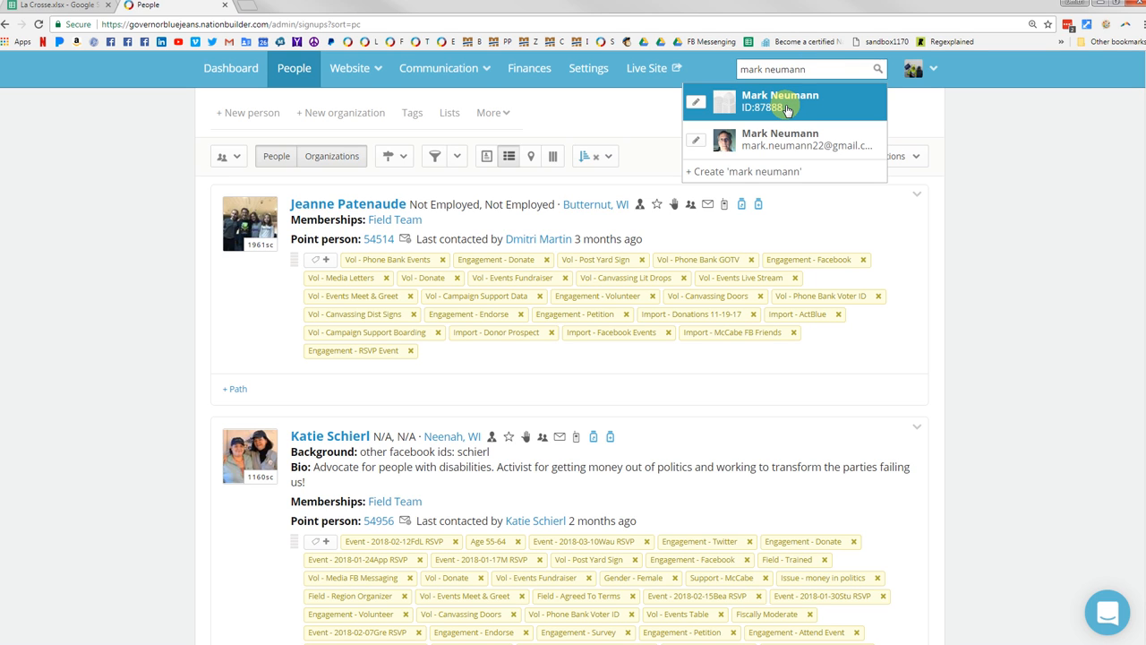
Step: Open both matching contact records from the search results in separate tabs
{"action": "right_click", "coordinate": [704, 143]}
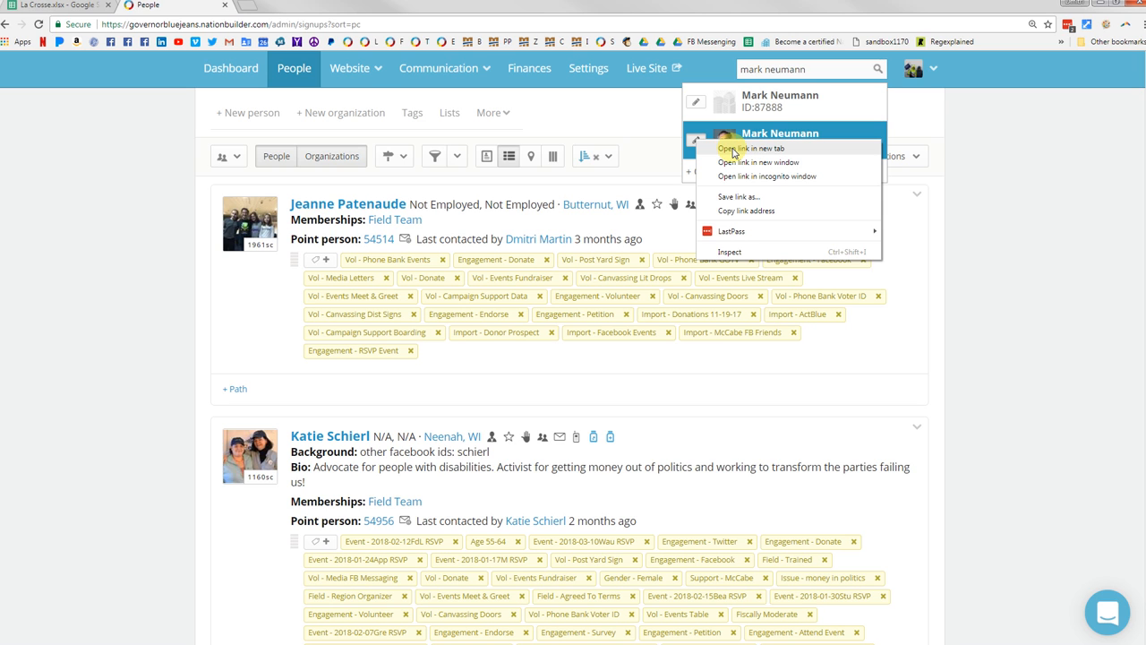
{"action": "left_click", "coordinate": [734, 150]}
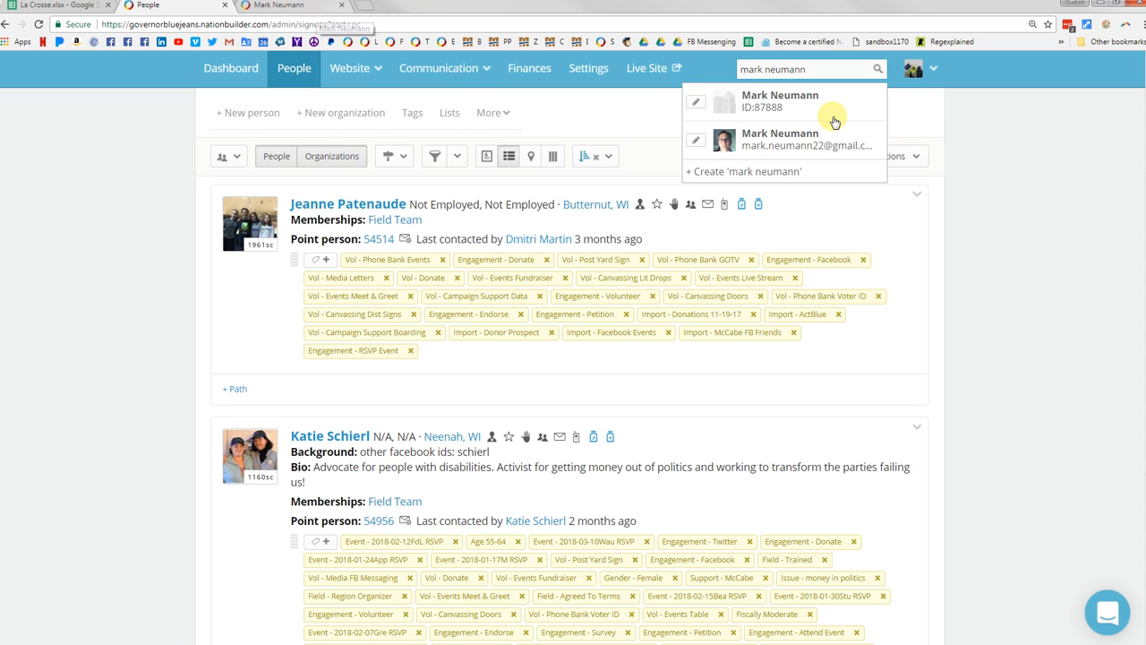
{"action": "left_click", "coordinate": [697, 106]}
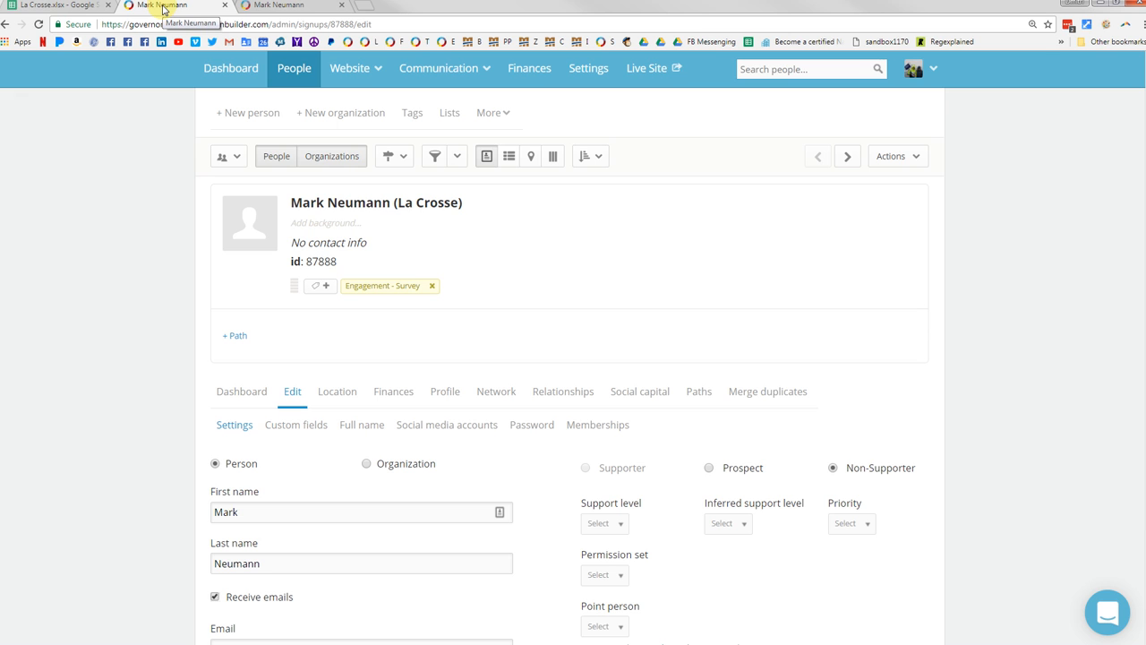
Step: Check the complete record's ID and compare it with the PP ID recorded for that point person in the spreadsheet
{"action": "left_click", "coordinate": [286, 7]}
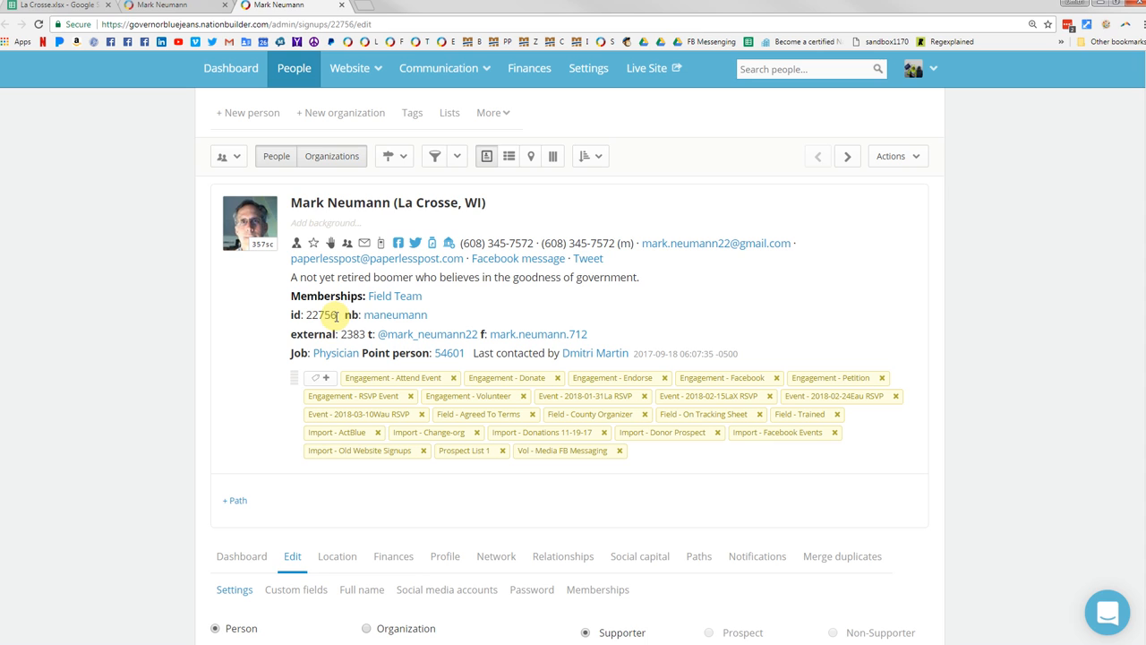
{"action": "left_click_drag", "start_coordinate": [339, 315], "coordinate": [307, 318]}
{"action": "left_click", "coordinate": [327, 324]}
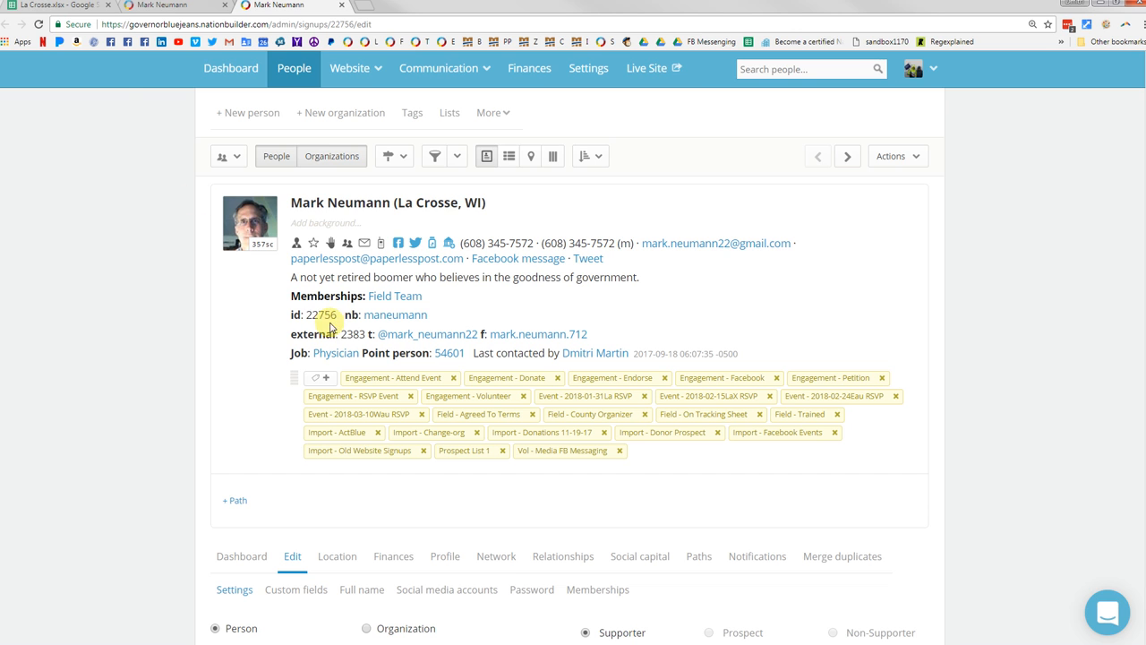
{"action": "left_click", "coordinate": [62, 7]}
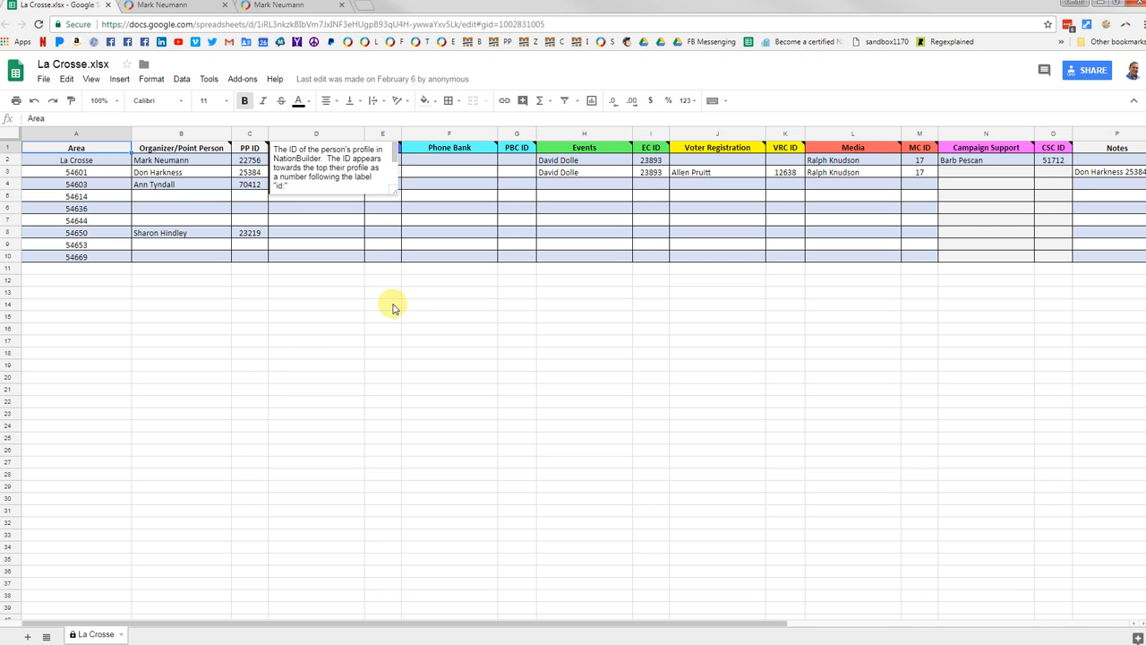
{"action": "left_click", "coordinate": [346, 328]}
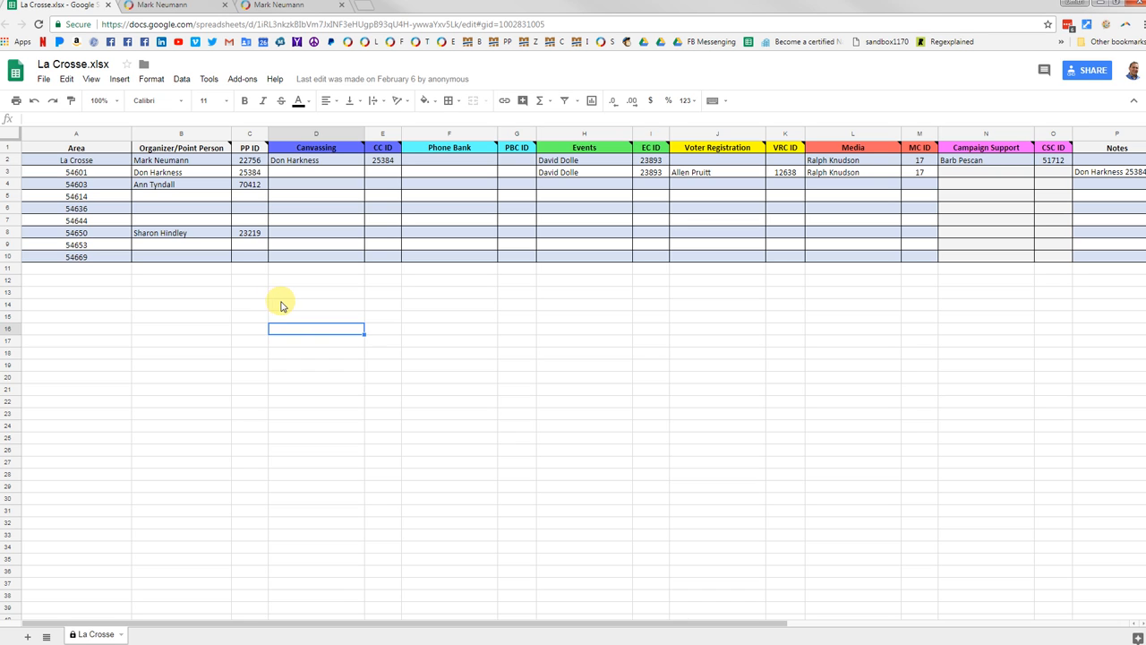
{"action": "left_click", "coordinate": [202, 306]}
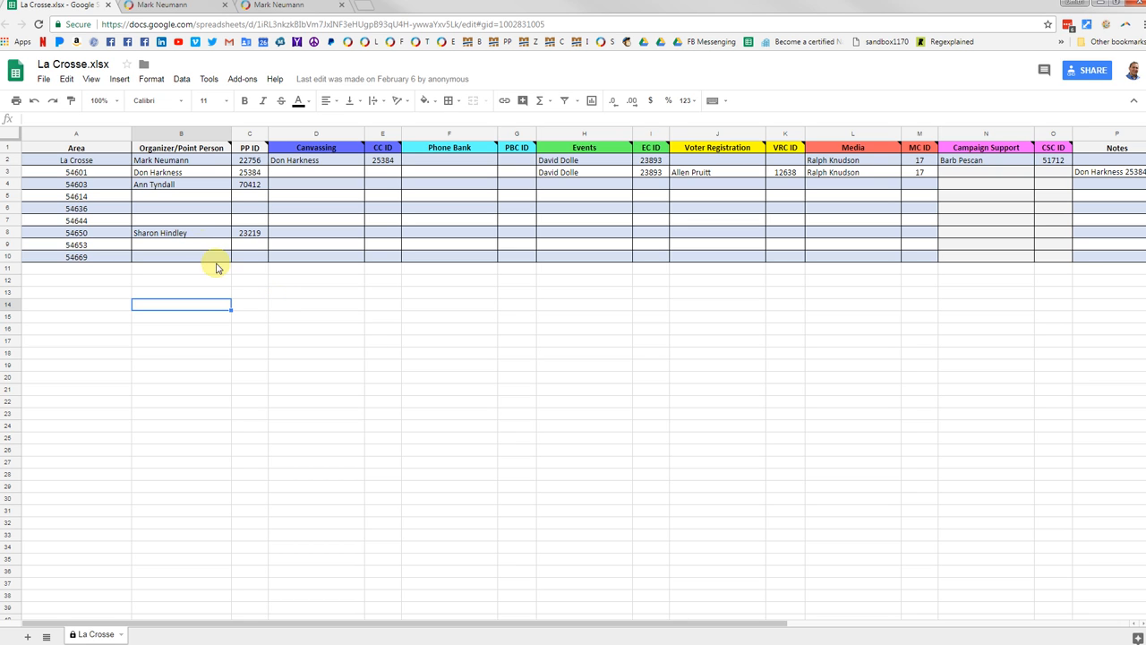
{"action": "left_click", "coordinate": [175, 161]}
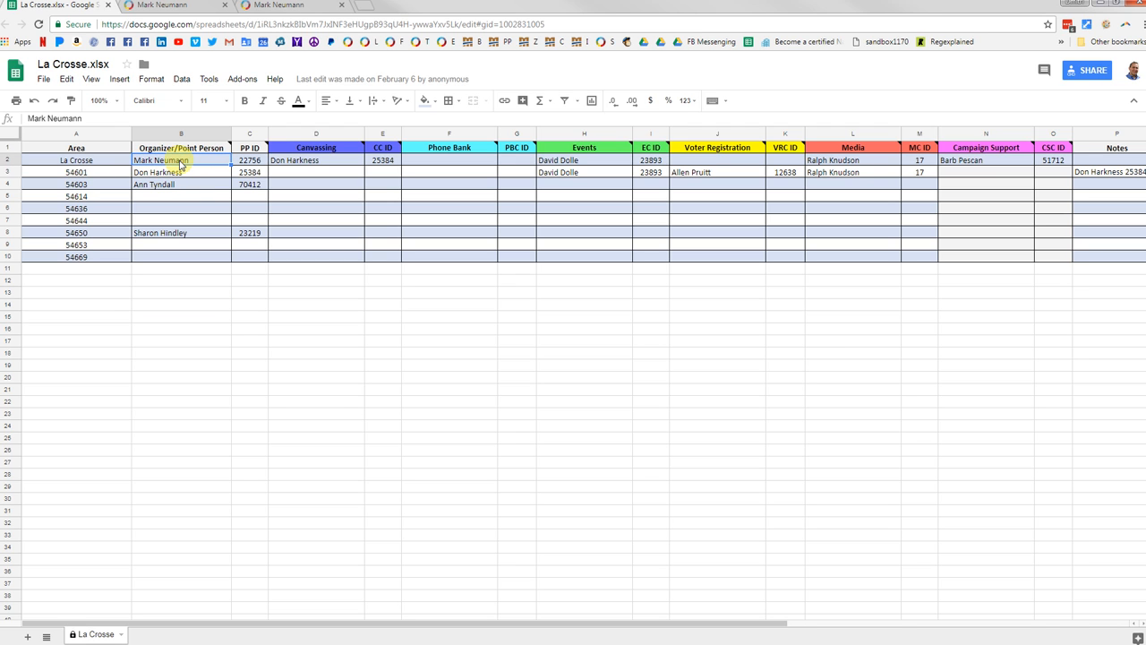
{"action": "left_click", "coordinate": [250, 162]}
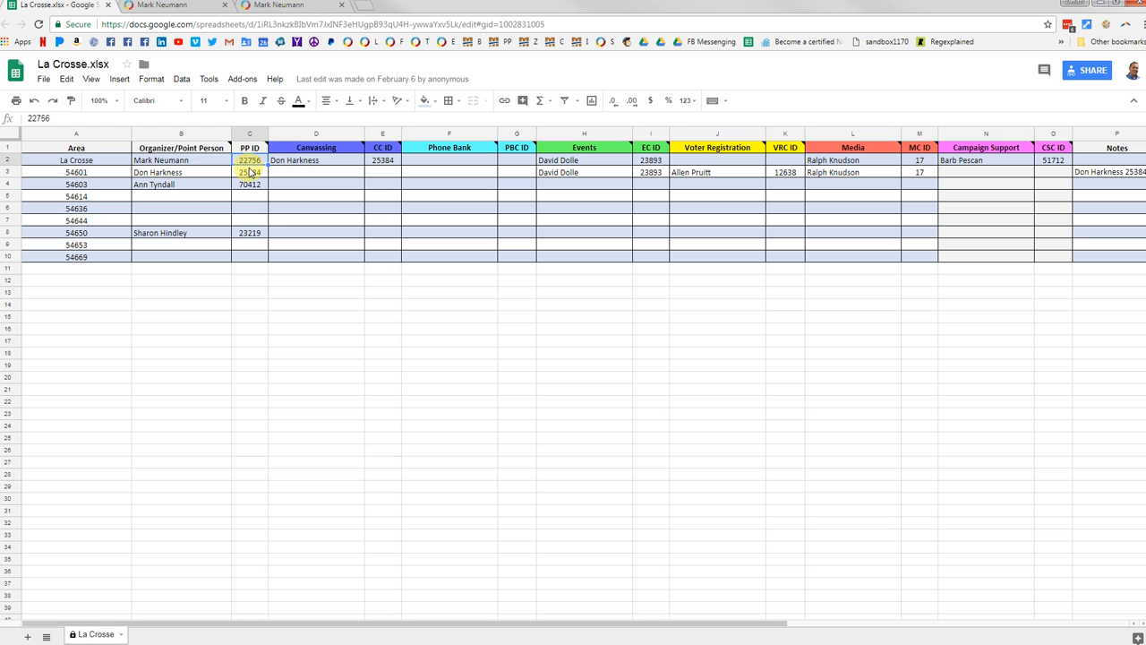
Step: Switch between the two contact record tabs to compare the complete and the empty duplicate
{"action": "left_click", "coordinate": [278, 6]}
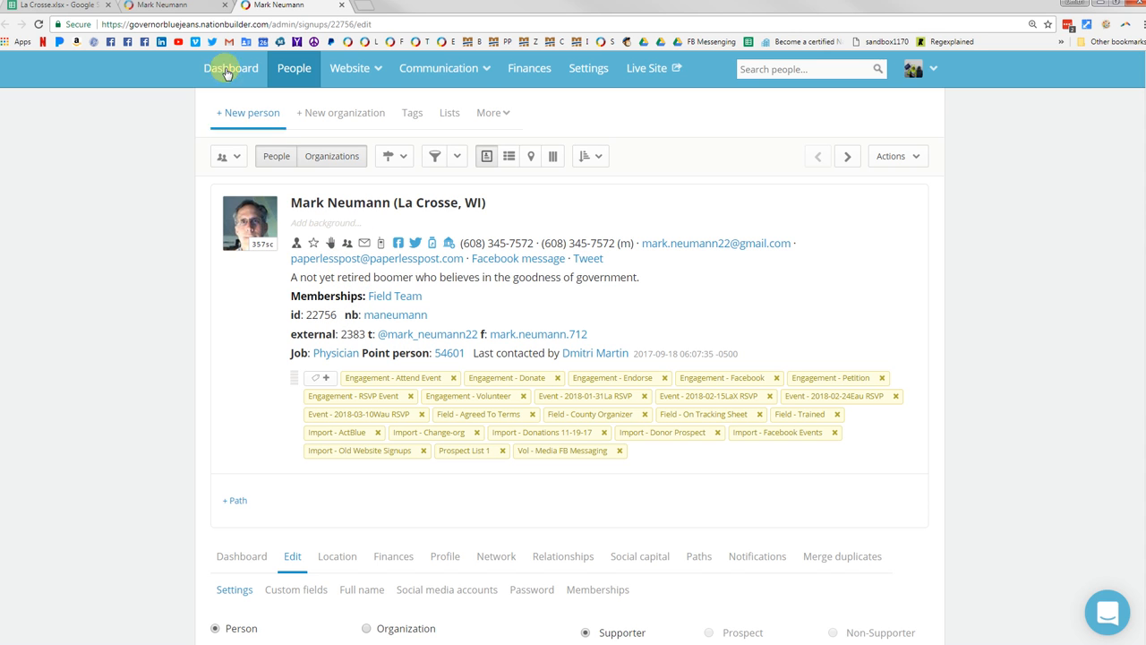
{"action": "left_click", "coordinate": [169, 9]}
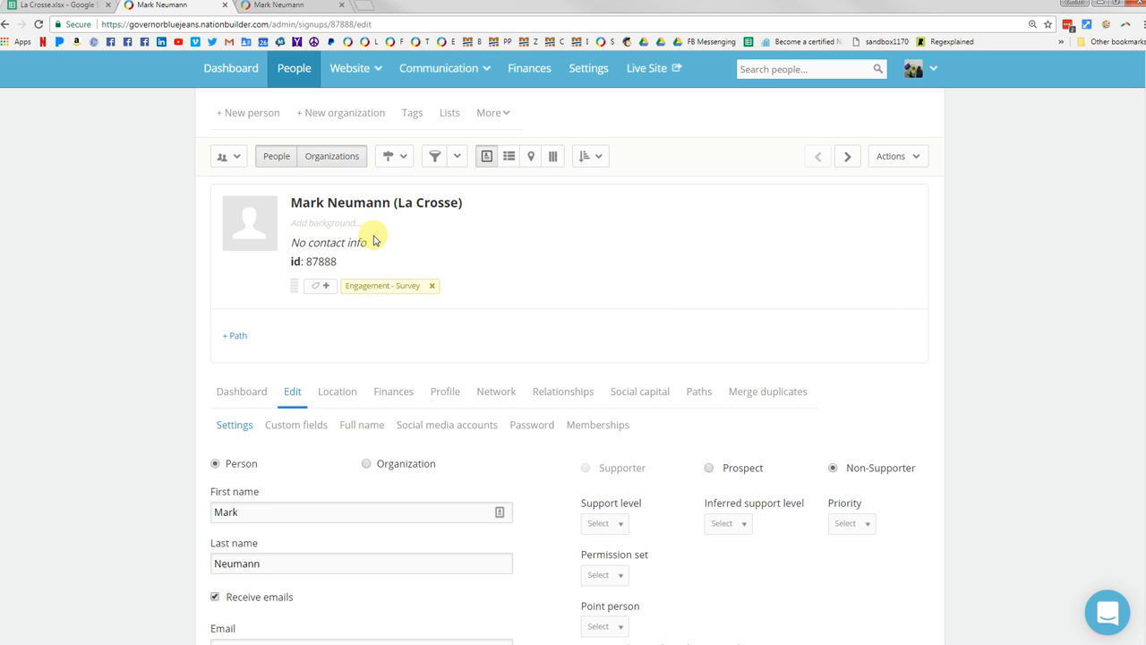
{"action": "left_click", "coordinate": [265, 5]}
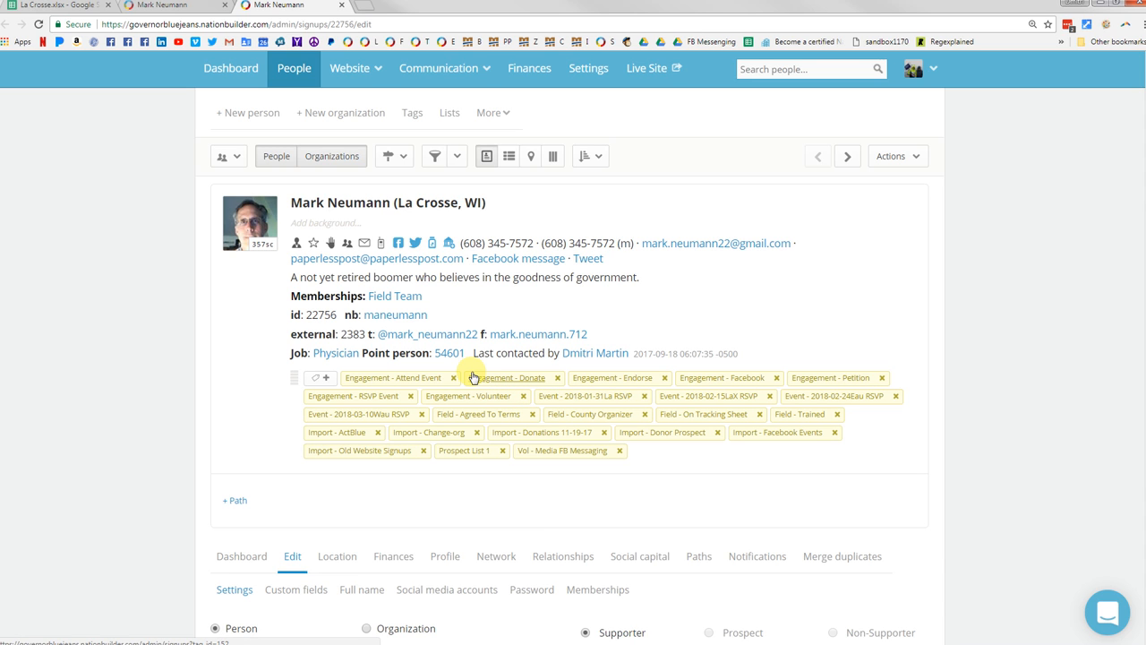
{"action": "left_click", "coordinate": [190, 13]}
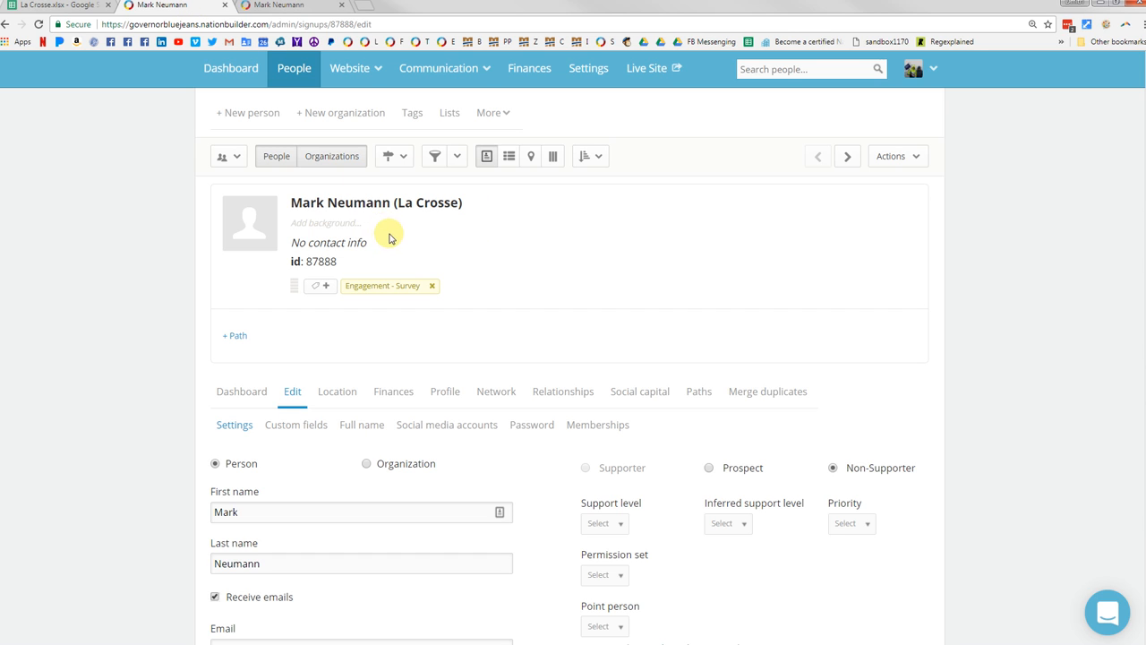
Step: On the empty duplicate record, start a manual merge, choose the complete record with the e-mail as target, and merge records
{"action": "left_click", "coordinate": [752, 400]}
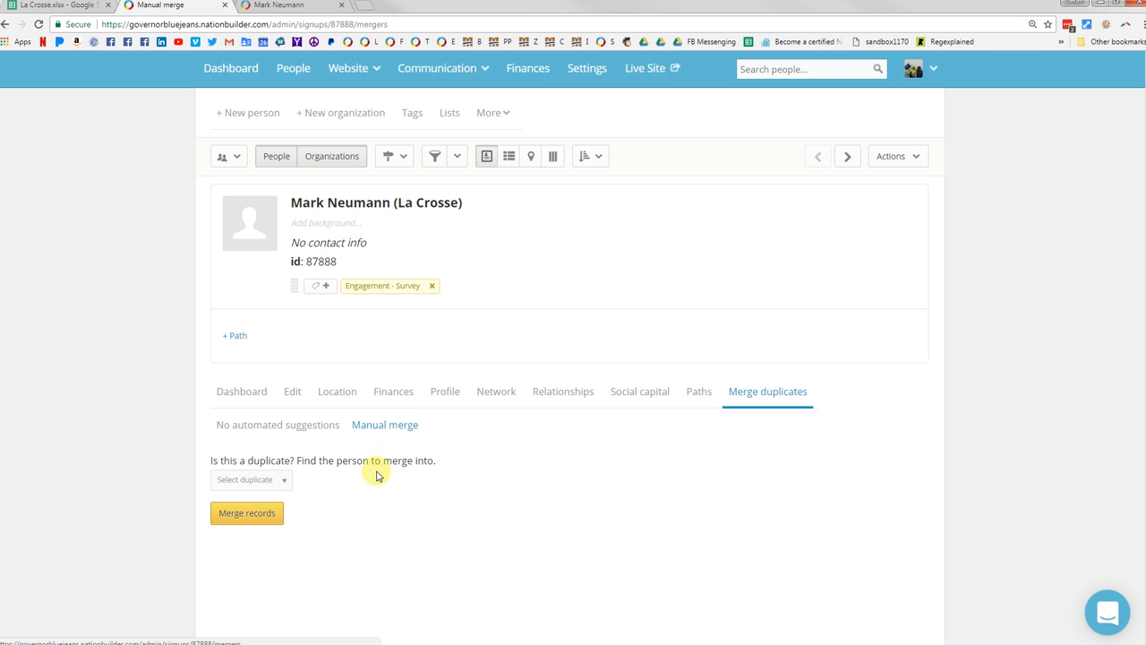
{"action": "left_click", "coordinate": [284, 484]}
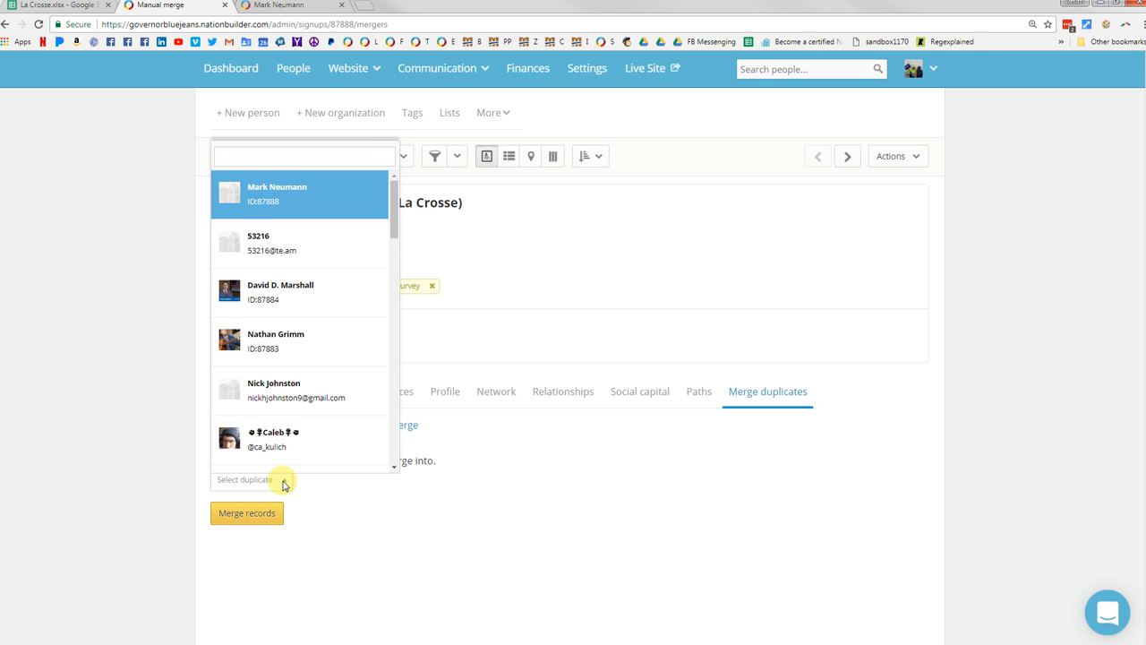
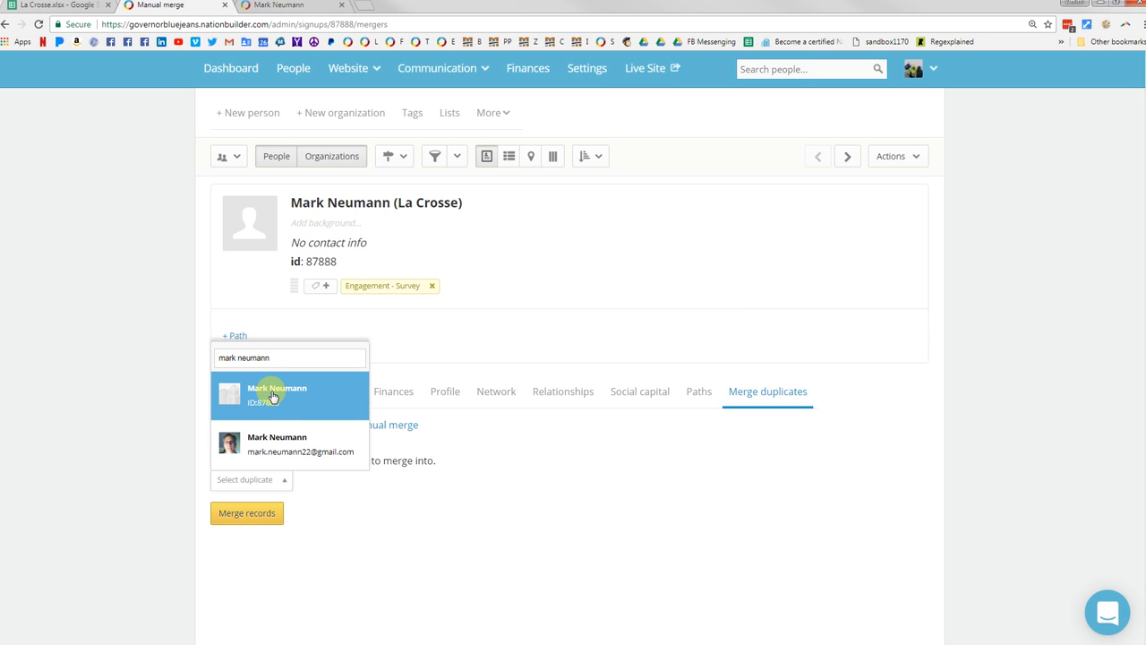
{"action": "left_click", "coordinate": [232, 446]}
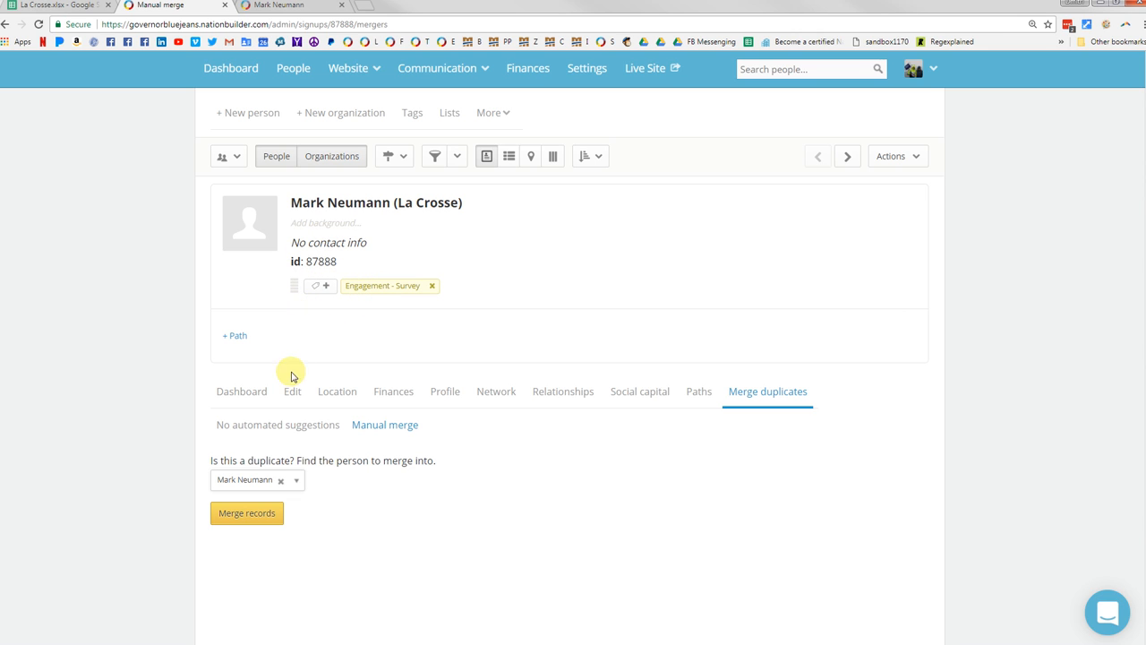
{"action": "left_click", "coordinate": [246, 518]}
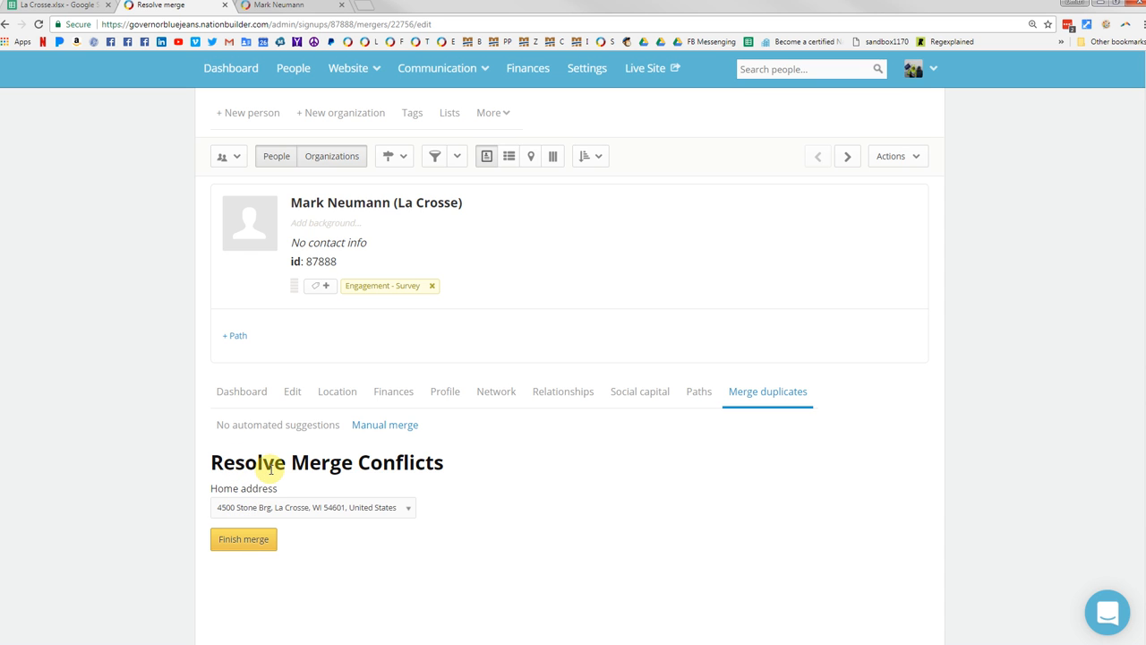
Step: Resolve the merge conflict by keeping the full street home address and finish the merge
{"action": "scroll", "coordinate": [271, 448], "scroll_direction": "down", "scroll_amount": 1}
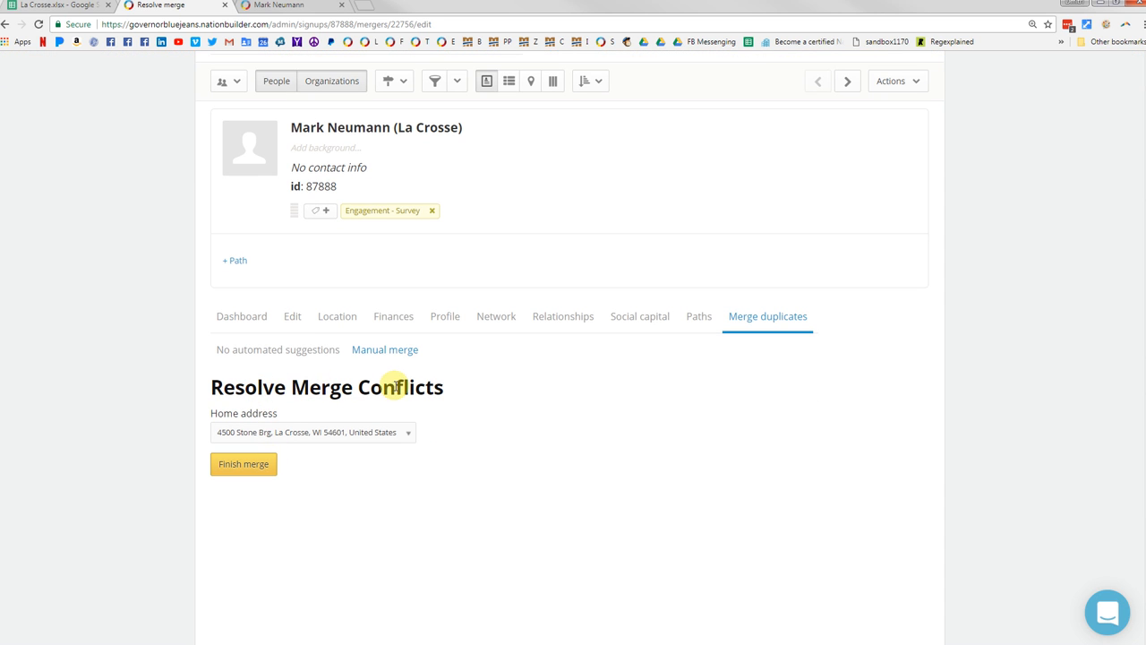
{"action": "scroll", "coordinate": [396, 388], "scroll_direction": "up", "scroll_amount": 1}
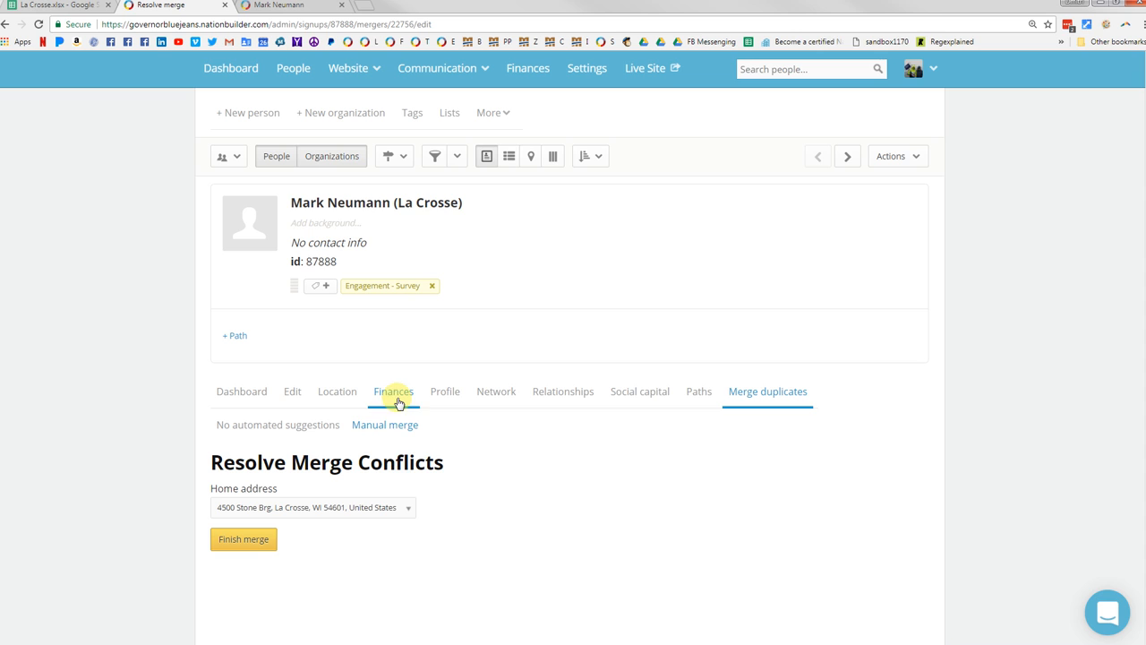
{"action": "left_click", "coordinate": [408, 509]}
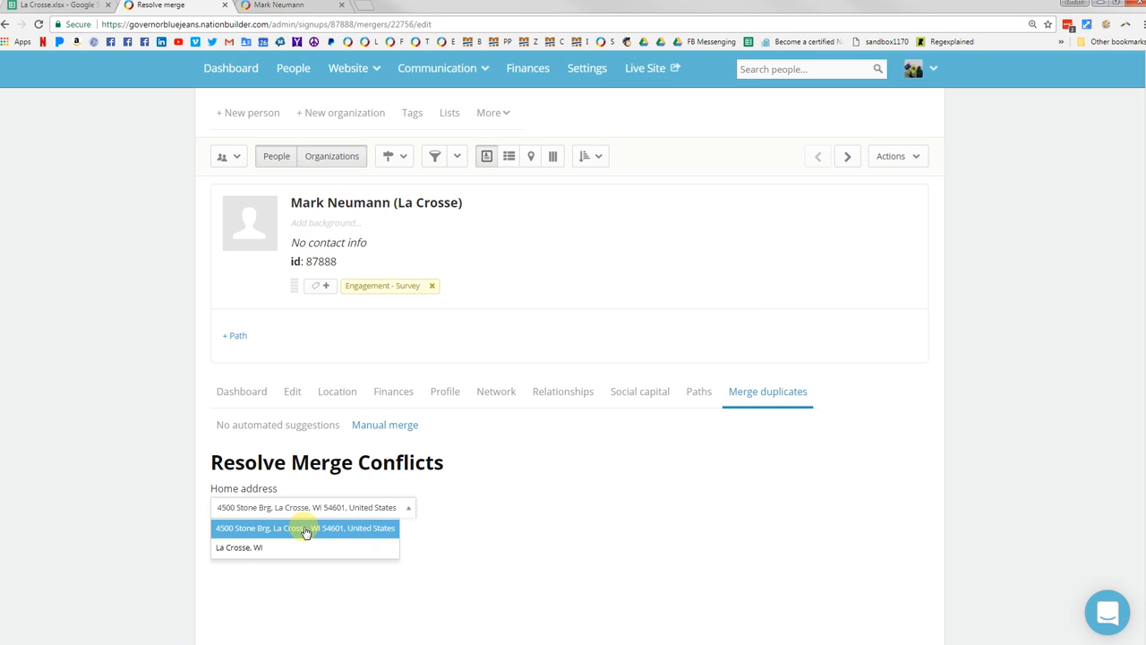
{"action": "left_click", "coordinate": [244, 528]}
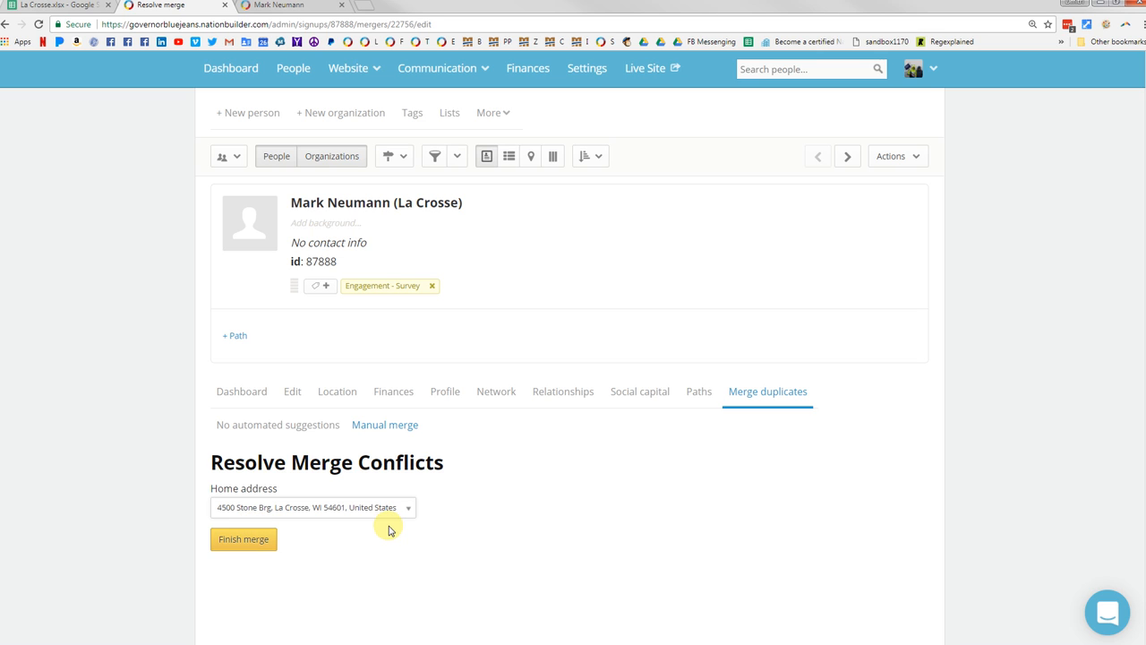
{"action": "left_click", "coordinate": [247, 548]}
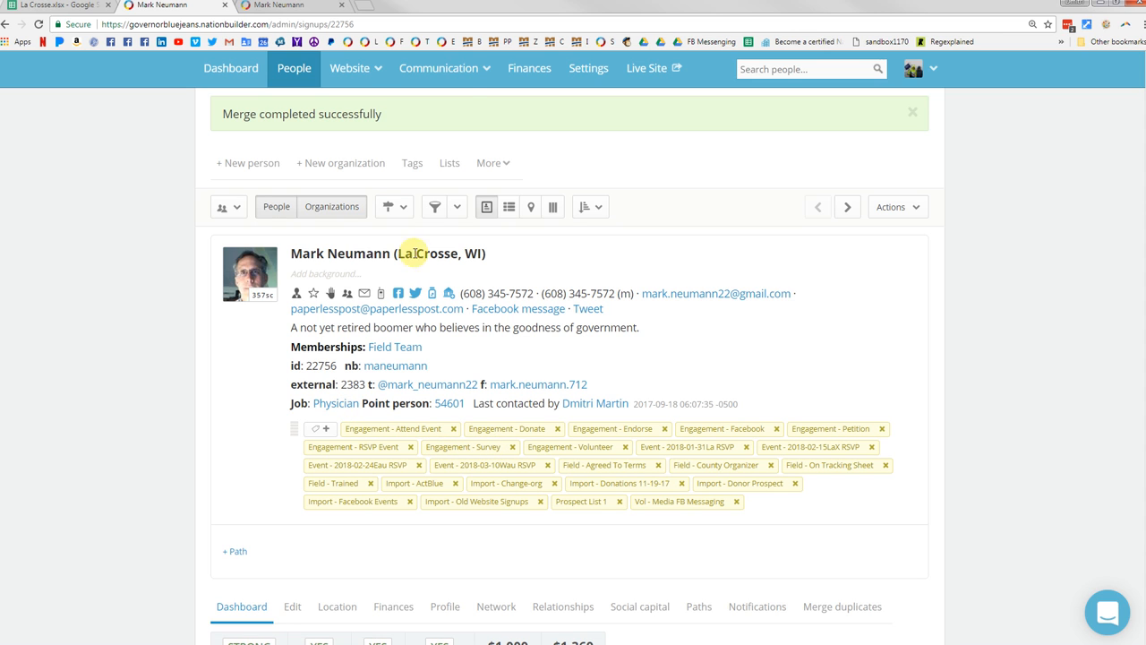
Step: Reload the complete record's older tab and compare it with the merged record
{"action": "left_click", "coordinate": [308, 13]}
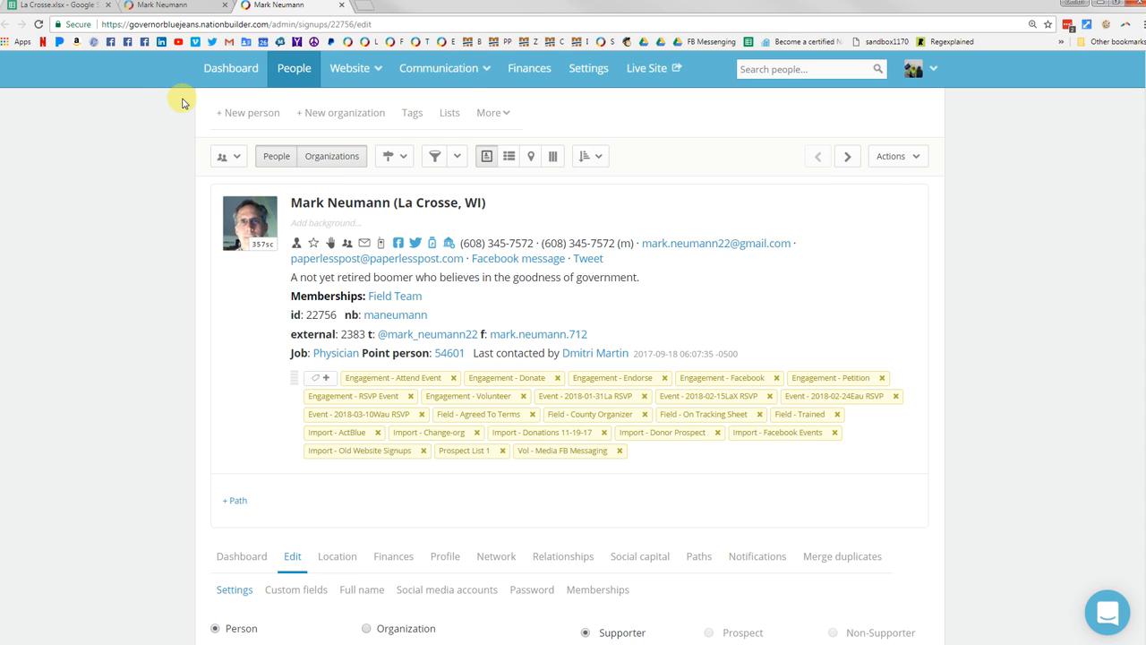
{"action": "left_click", "coordinate": [46, 27]}
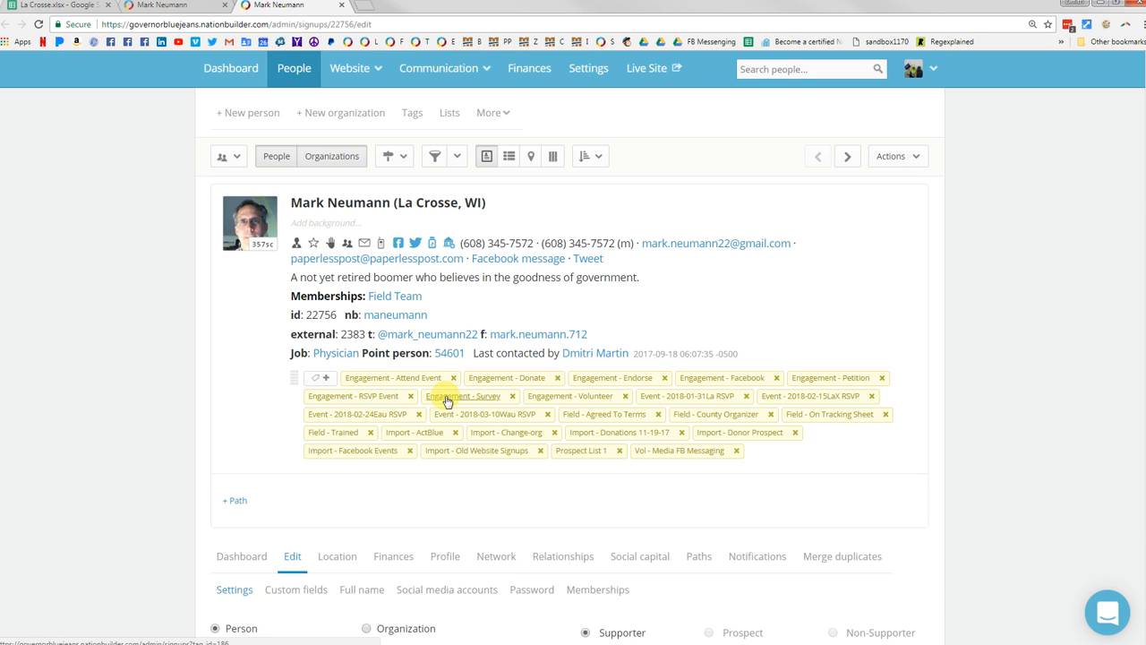
{"action": "mouse_move", "coordinate": [383, 88]}
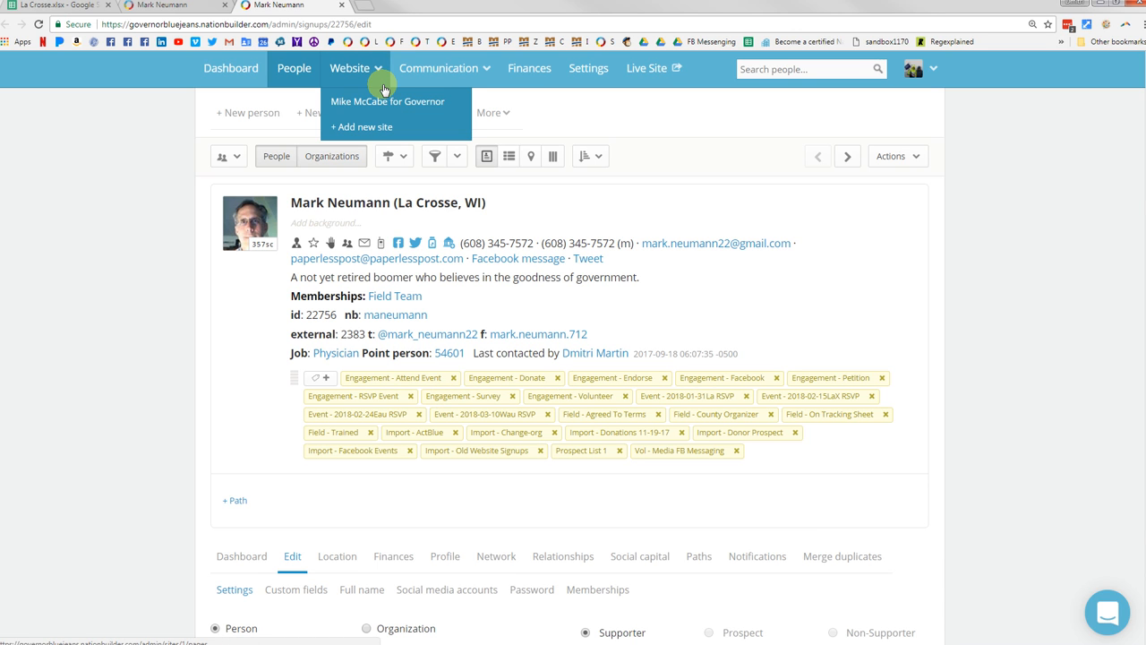
{"action": "left_click", "coordinate": [344, 7]}
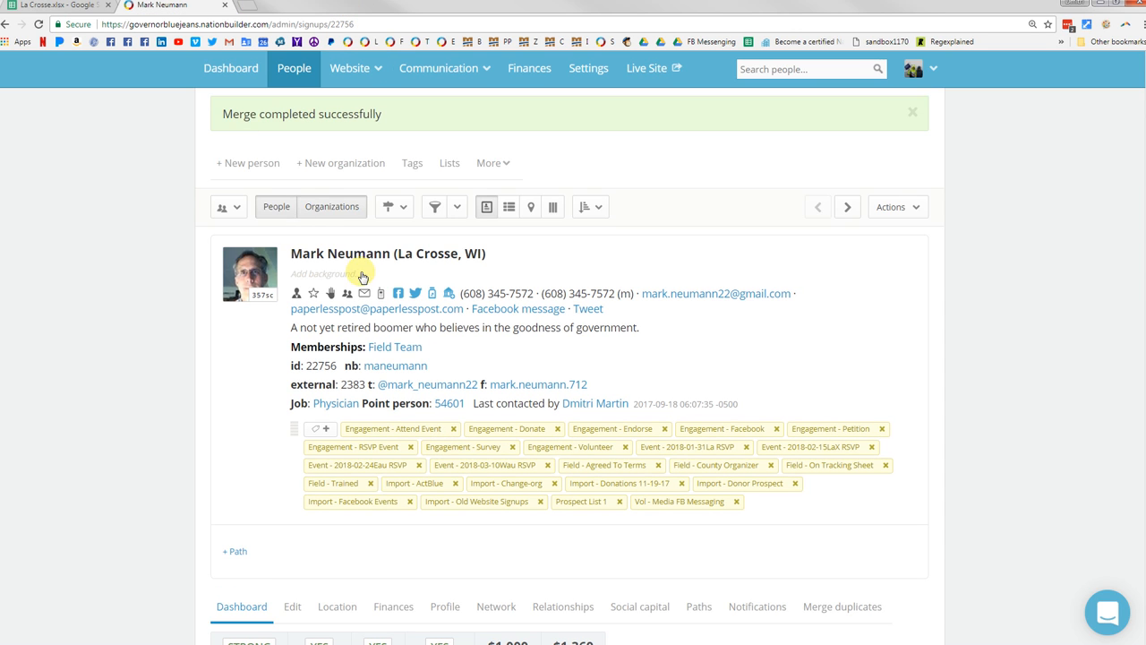